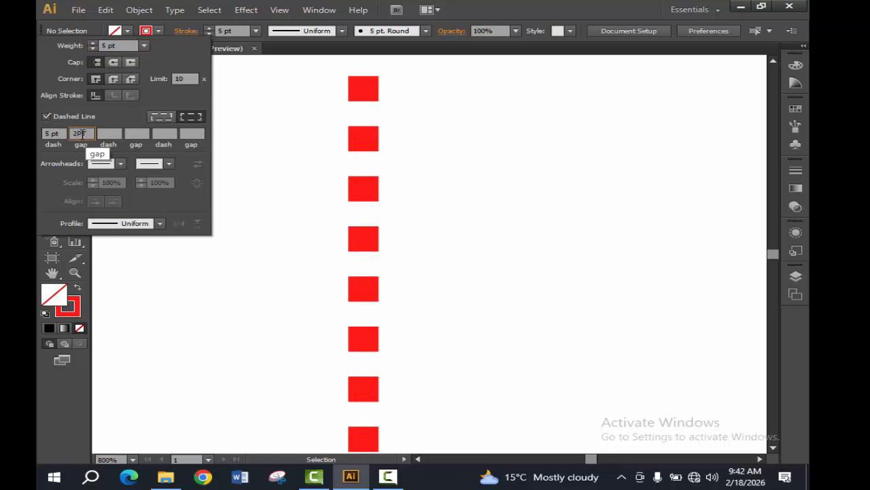
- Set the first gap of the red dashed rectangle's stroke to 2 pt
{"action": "type", "text": "2"}
{"action": "left_click", "coordinate": [263, 175]}
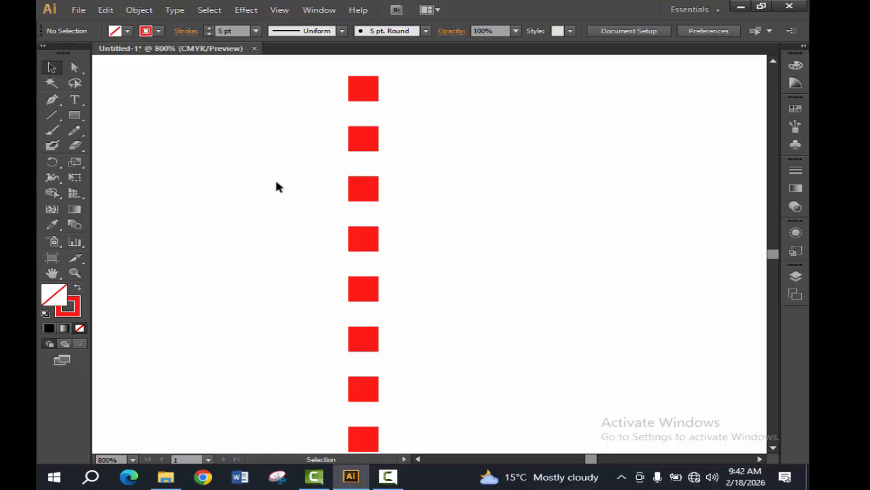
{"action": "left_click", "coordinate": [363, 196]}
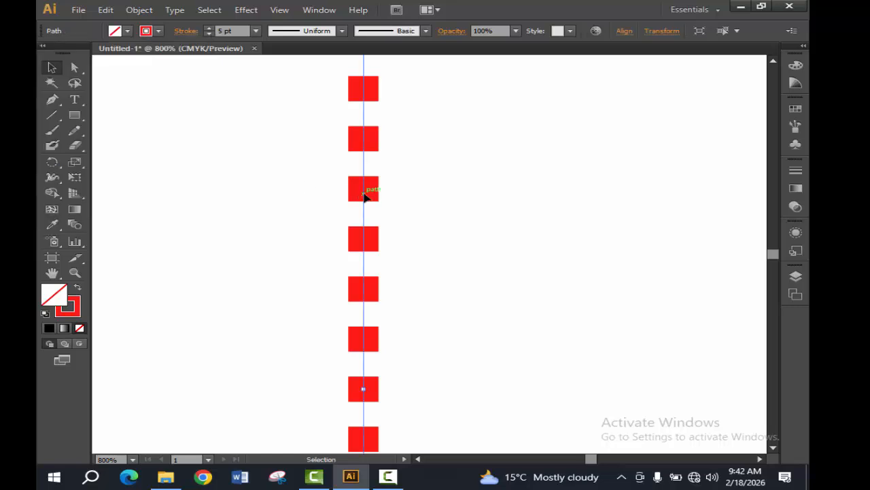
{"action": "left_click", "coordinate": [185, 30]}
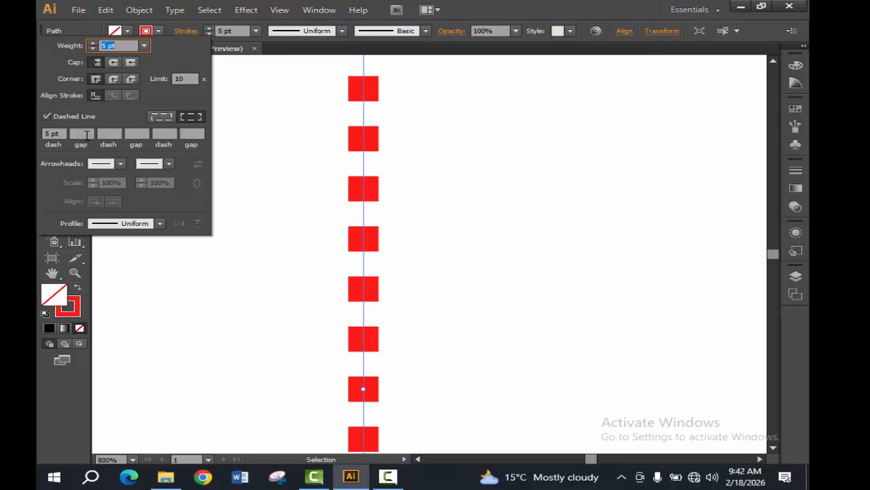
{"action": "left_click", "coordinate": [86, 135]}
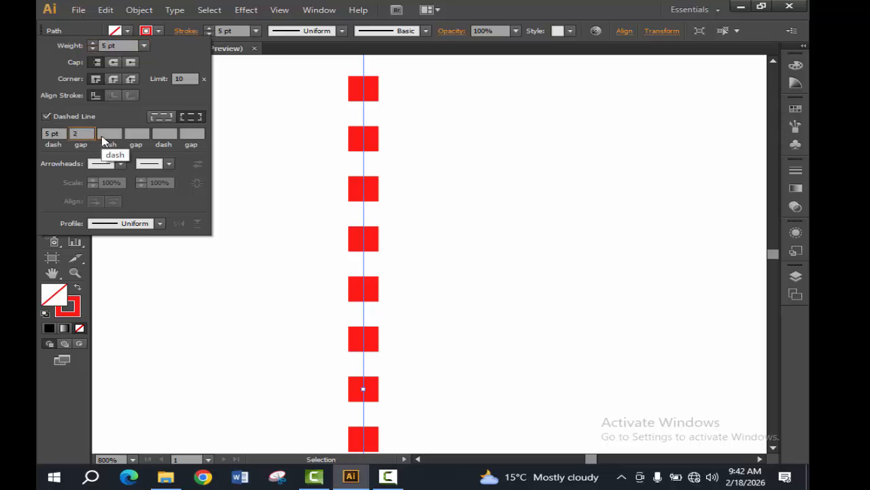
{"action": "type", "text": "2"}
{"action": "left_click", "coordinate": [108, 135]}
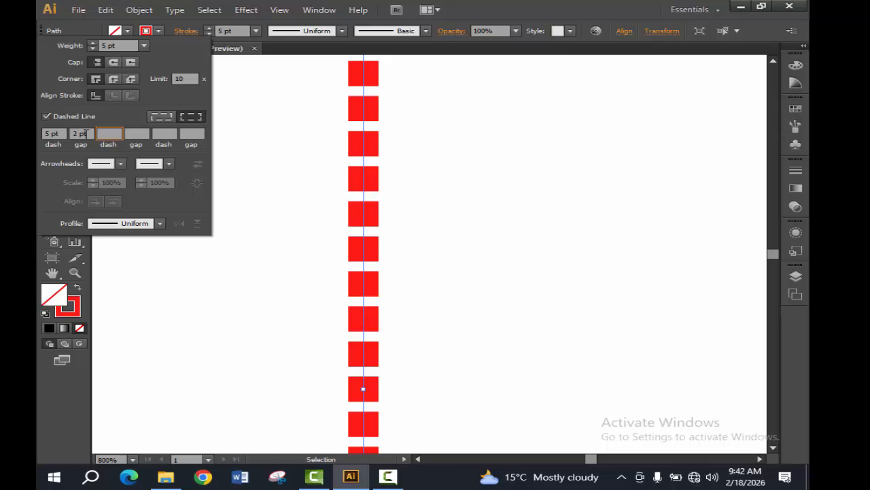
- Copy the first dash value of 5 pt into the rectangle's second and third dash values
{"action": "left_click", "coordinate": [62, 133]}
{"action": "key", "text": "ctrl+c"}
{"action": "left_click", "coordinate": [112, 134]}
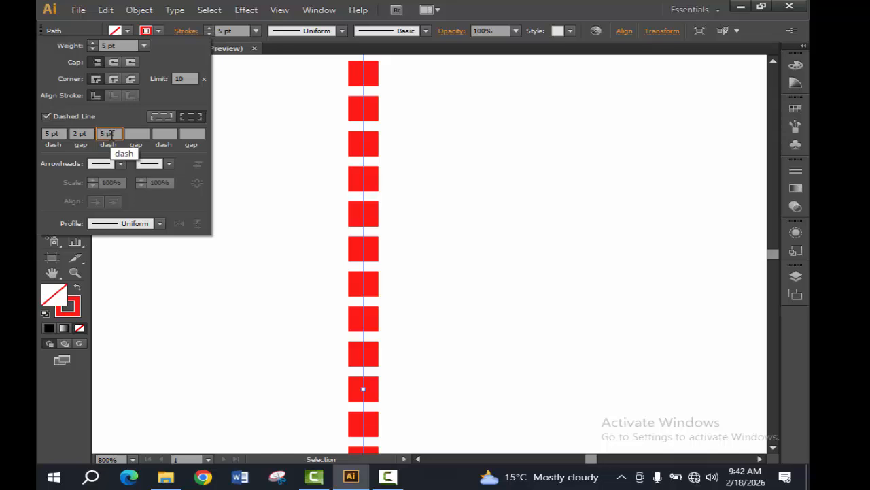
{"action": "left_click", "coordinate": [164, 134]}
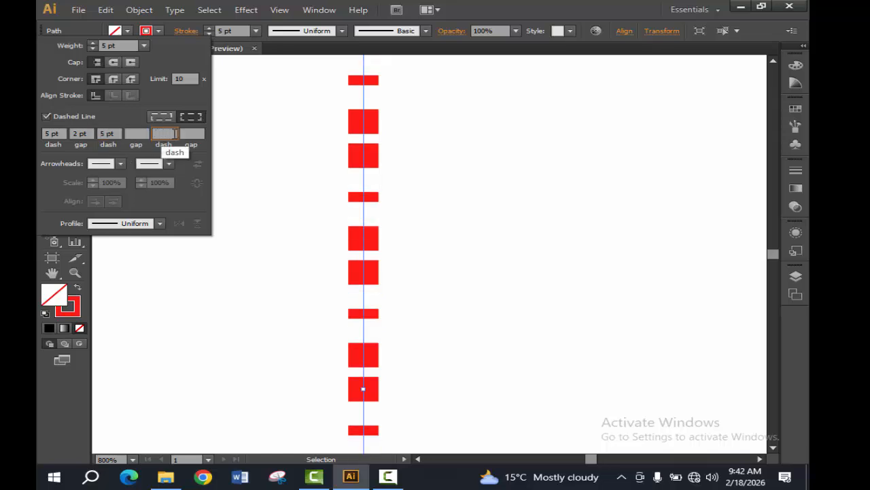
{"action": "key", "text": "ctrl+v"}
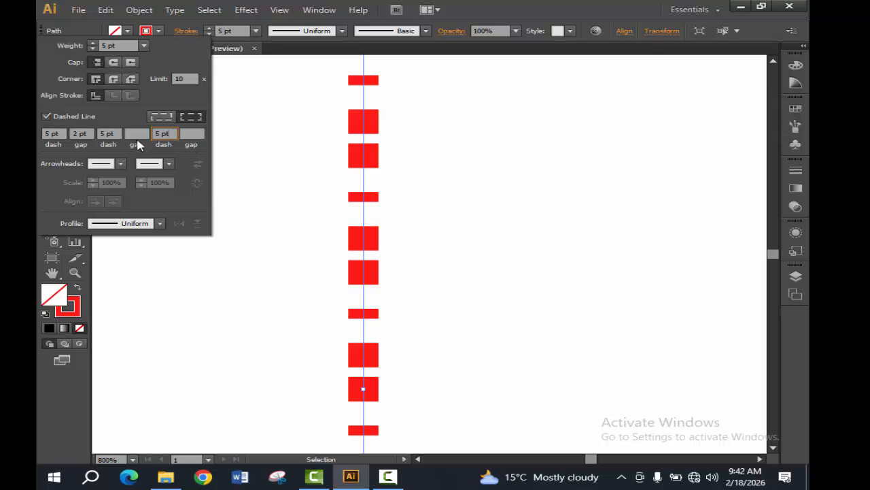
- Set the second and third gaps of the rectangle's dashed stroke to 2 pt
{"action": "left_click", "coordinate": [81, 133]}
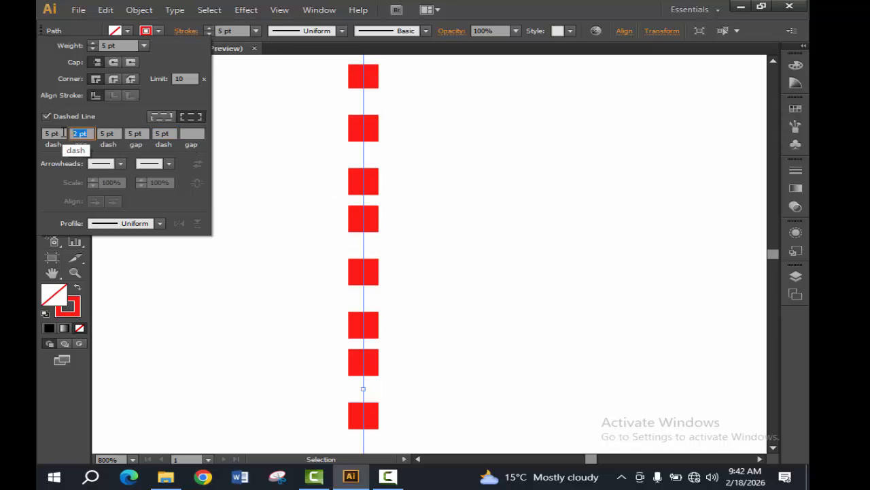
{"action": "left_click", "coordinate": [136, 133]}
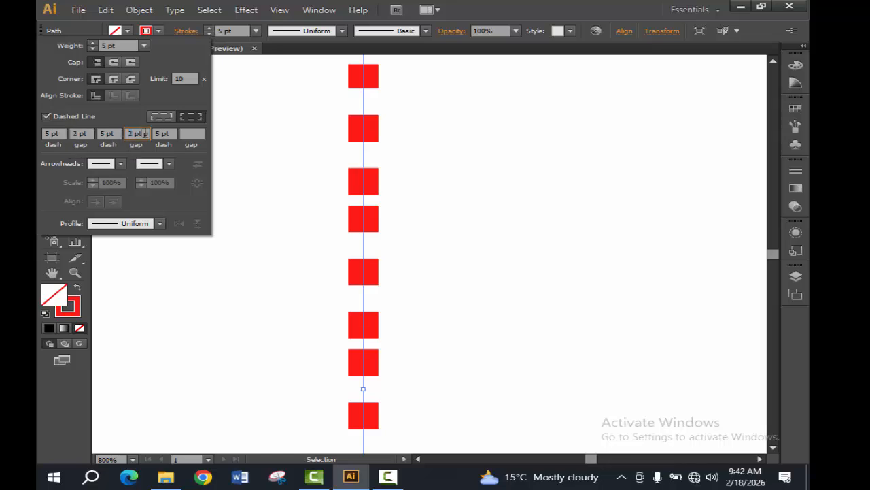
{"action": "type", "text": "1"}
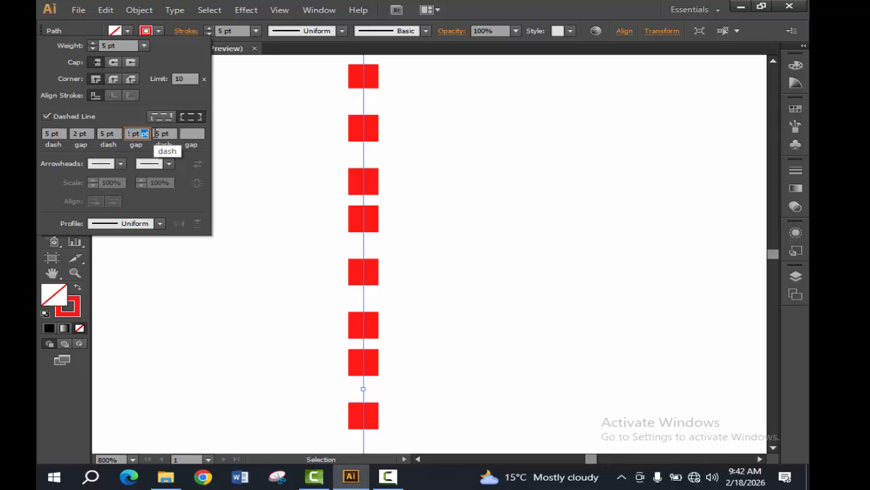
{"action": "left_click", "coordinate": [184, 135]}
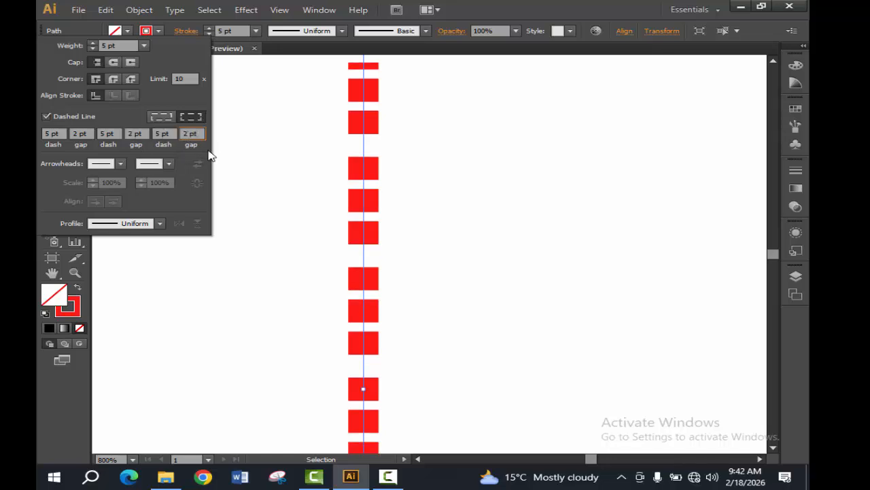
{"action": "left_click", "coordinate": [241, 153]}
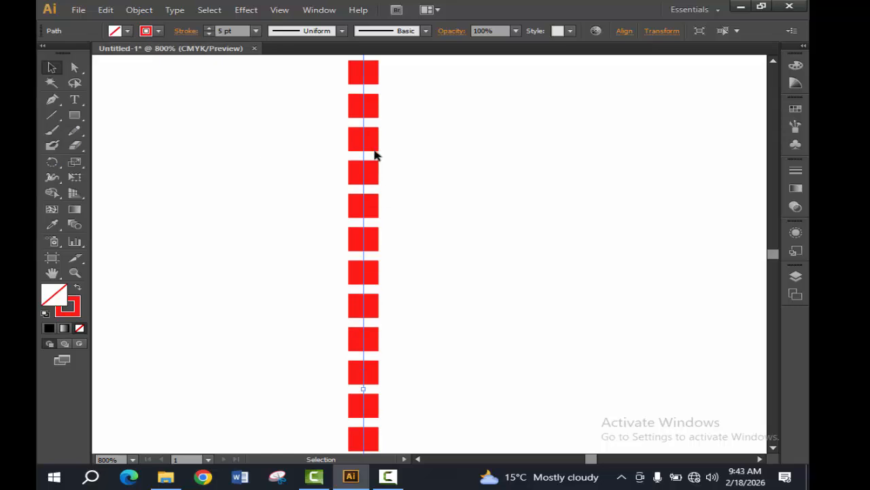
- Review the whole dashed rectangle with its stroke settings and delete it
{"action": "scroll", "coordinate": [383, 157], "scroll_direction": "down", "scroll_amount": 2}
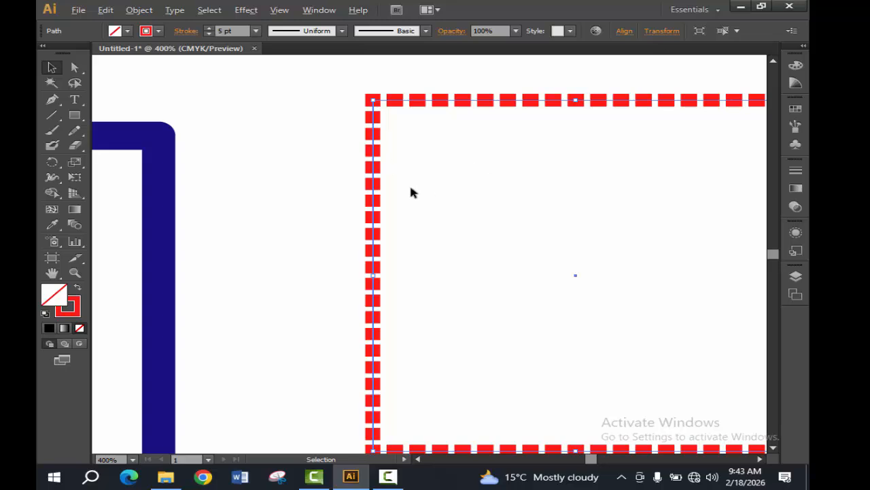
{"action": "left_click_drag", "start_coordinate": [456, 194], "coordinate": [346, 166]}
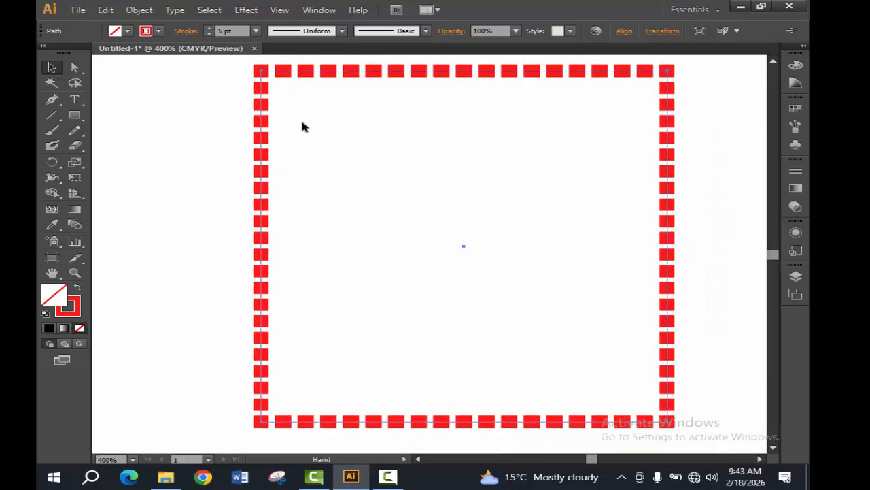
{"action": "left_click", "coordinate": [186, 31]}
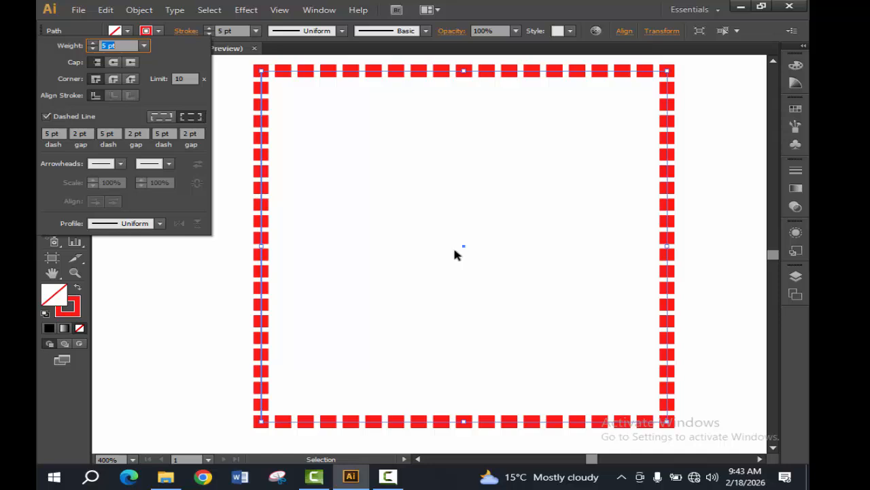
{"action": "key", "text": "Escape"}
{"action": "scroll", "coordinate": [481, 259], "scroll_direction": "down", "scroll_amount": 2}
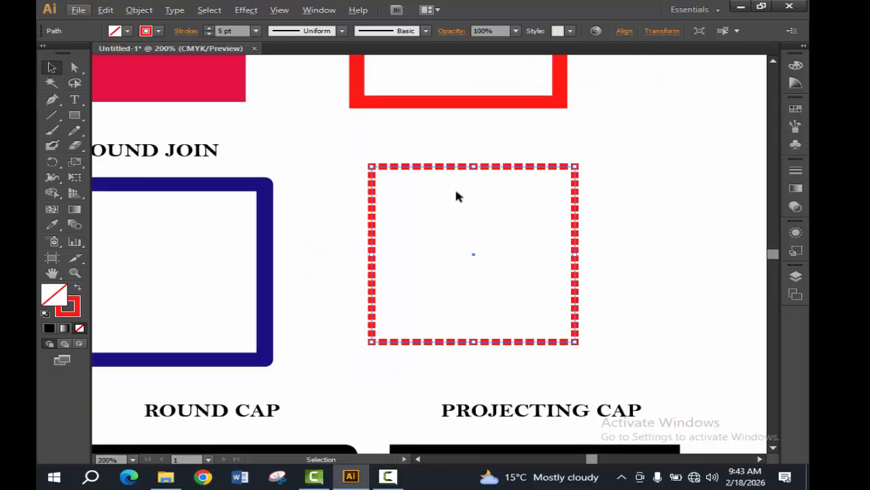
{"action": "key", "text": "Delete"}
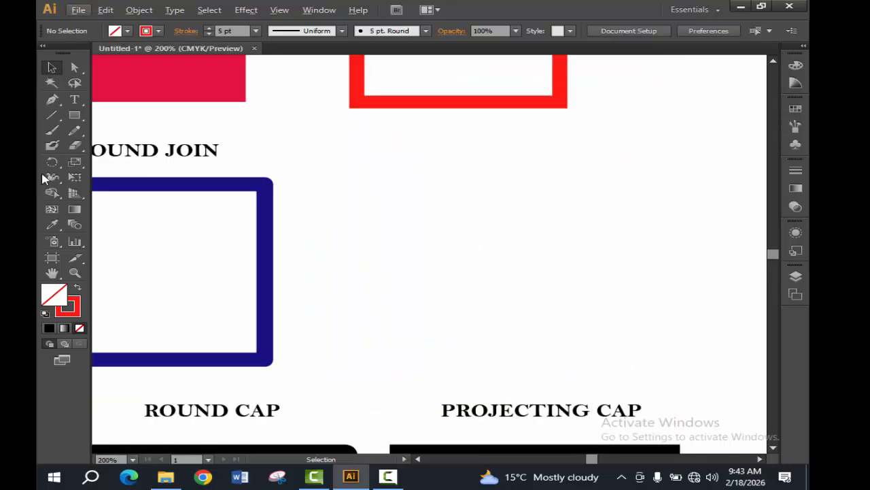
- Draw a horizontal red line beside the blue rectangle with the Line Segment tool and turn off its dashed stroke
{"action": "left_click", "coordinate": [51, 116]}
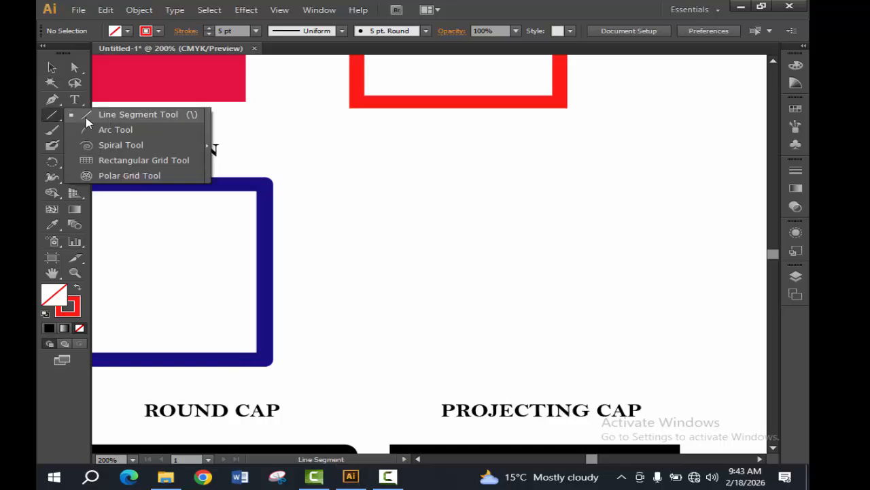
{"action": "left_click", "coordinate": [86, 122]}
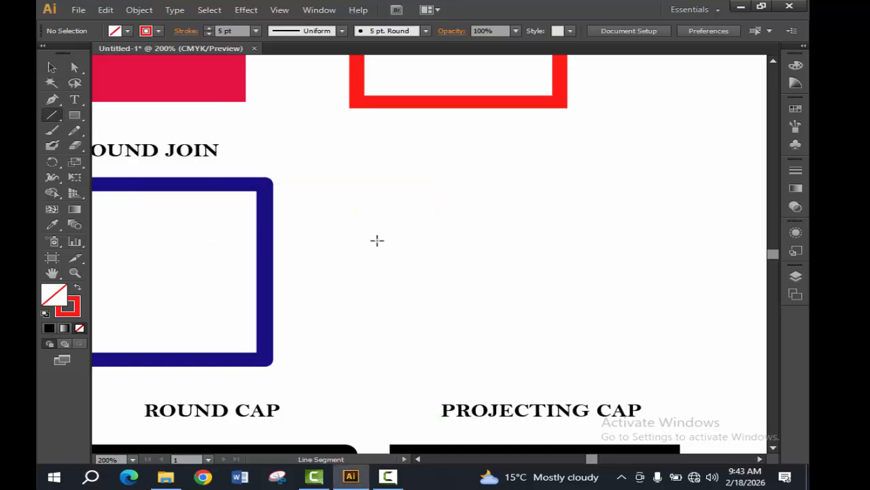
{"action": "left_click_drag", "start_coordinate": [340, 239], "coordinate": [660, 239]}
{"action": "left_click", "coordinate": [184, 31]}
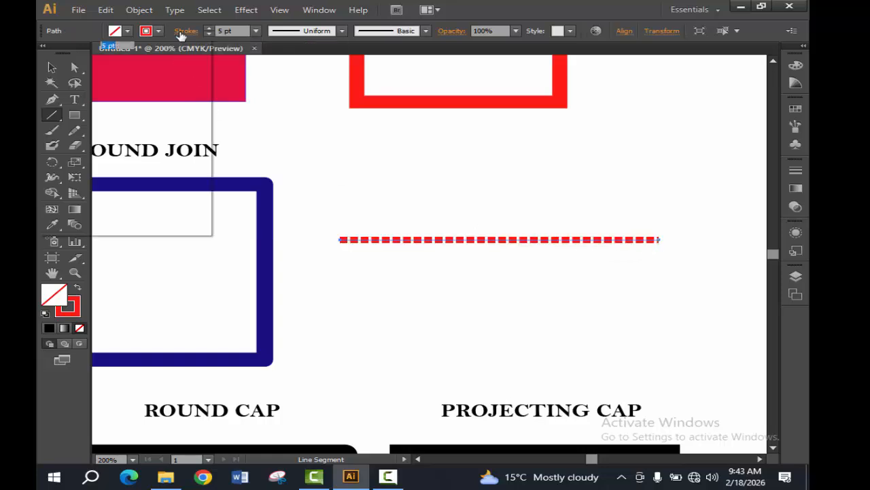
{"action": "left_click", "coordinate": [45, 118]}
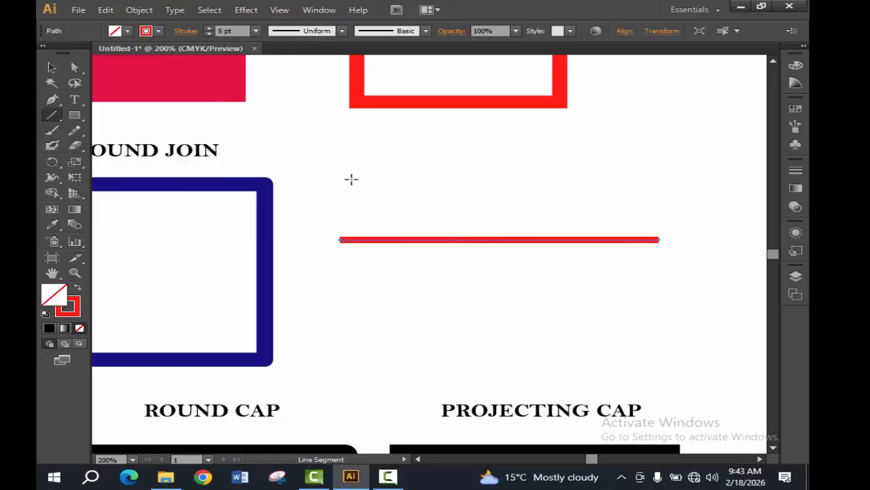
- Increase the red line's stroke weight to 10 pt and deselect it
{"action": "left_click", "coordinate": [209, 28]}
{"action": "left_click", "coordinate": [209, 29]}
{"action": "left_click", "coordinate": [208, 28]}
{"action": "left_click", "coordinate": [209, 28]}
{"action": "left_click", "coordinate": [209, 29]}
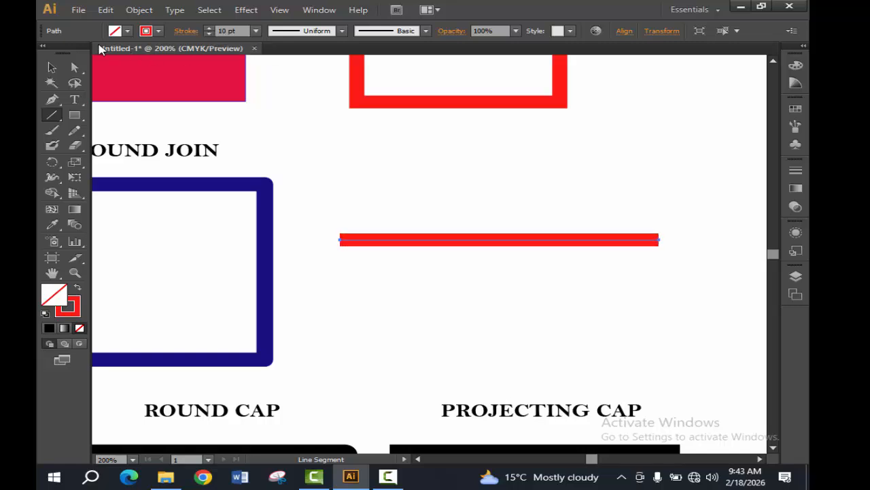
{"action": "left_click", "coordinate": [51, 67]}
{"action": "left_click", "coordinate": [450, 198]}
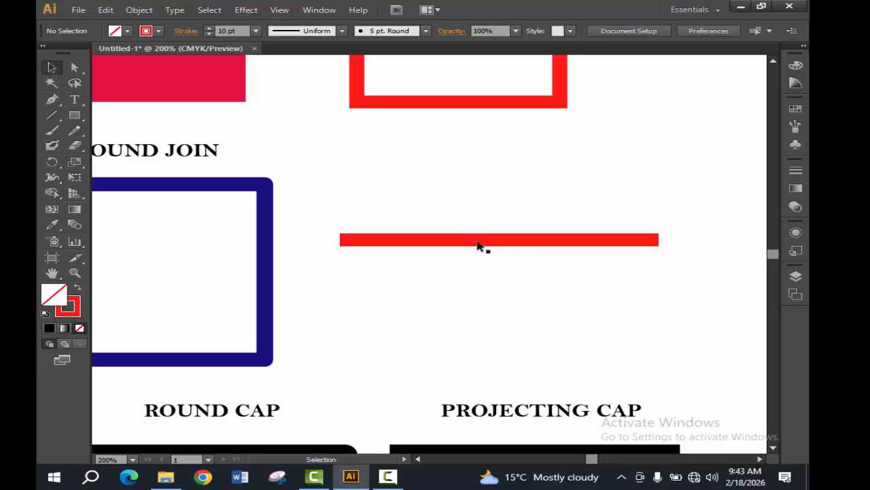
- Apply the Arrow 1 arrowhead to the start of the red line
{"action": "left_click", "coordinate": [478, 242]}
{"action": "scroll", "coordinate": [498, 236], "scroll_direction": "up", "scroll_amount": 2, "text": "alt"}
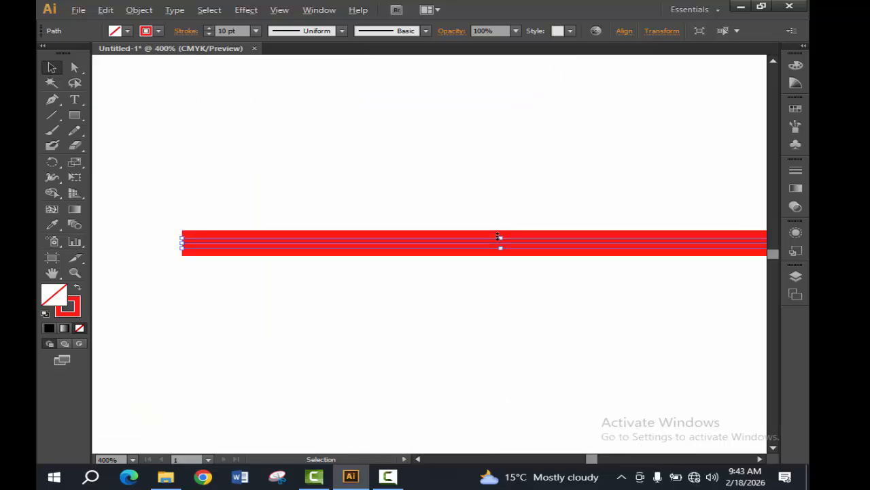
{"action": "scroll", "coordinate": [498, 237], "scroll_direction": "down", "scroll_amount": 1, "text": "alt"}
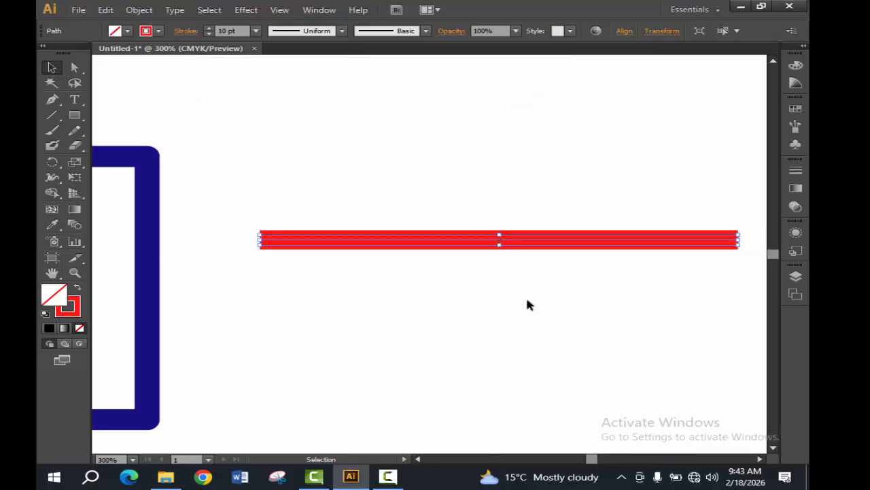
{"action": "left_click", "coordinate": [528, 305]}
{"action": "left_click", "coordinate": [501, 238]}
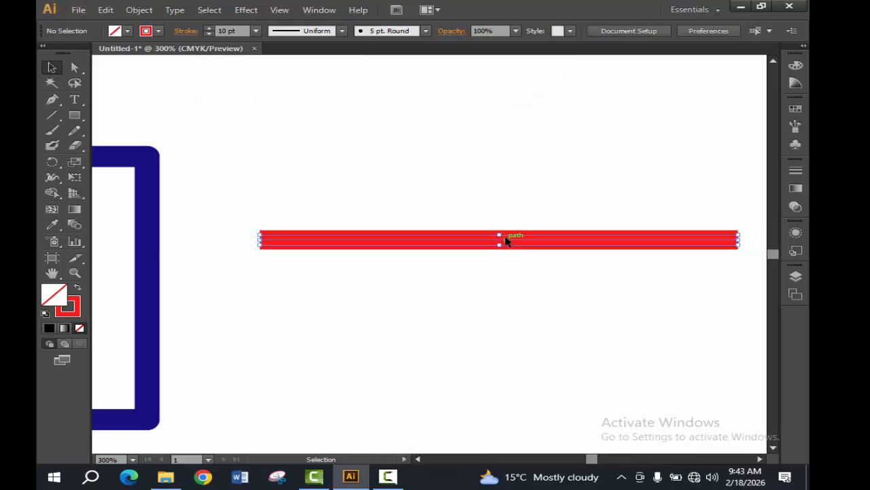
{"action": "left_click", "coordinate": [186, 31]}
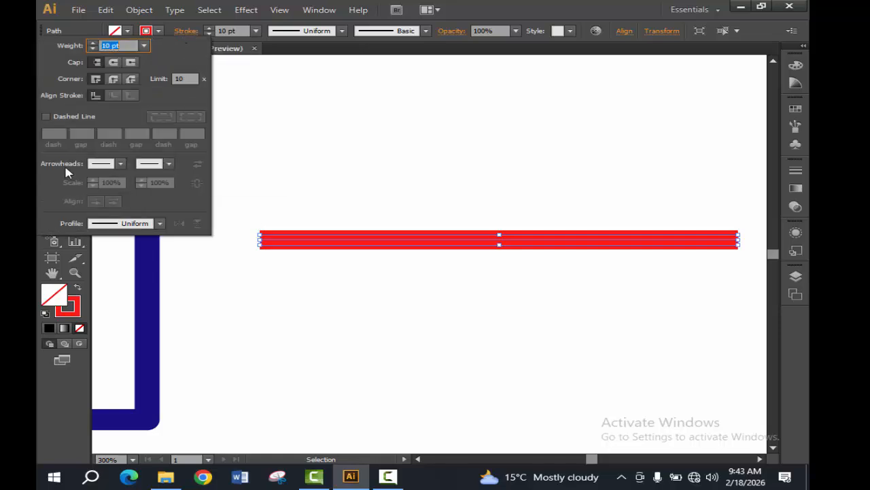
{"action": "left_click", "coordinate": [121, 164]}
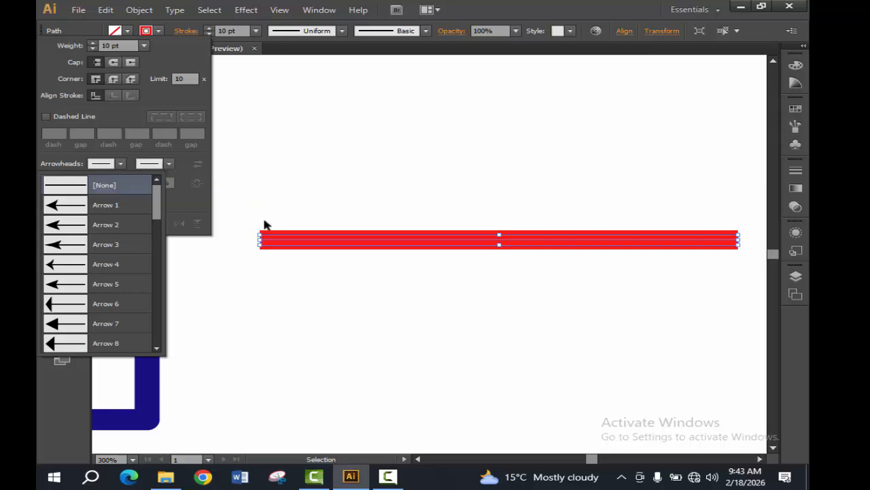
{"action": "left_click", "coordinate": [58, 211]}
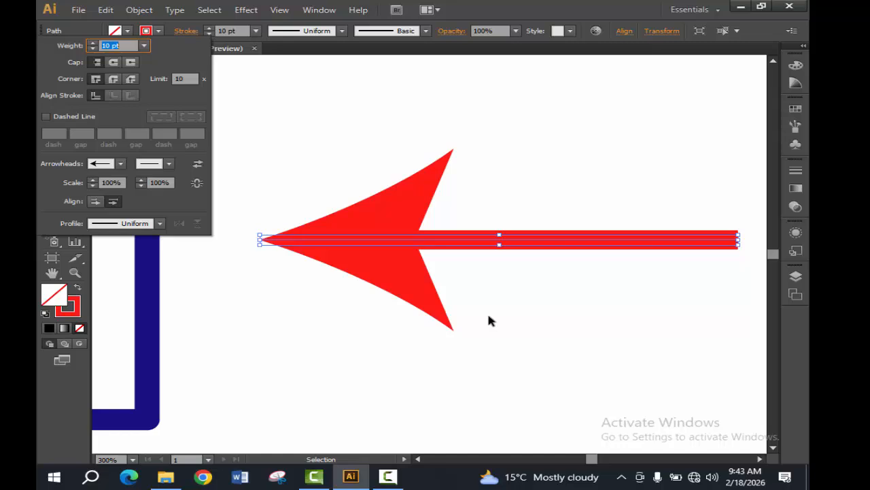
- Reduce the red arrow's stroke weight to 3 pt and deselect it
{"action": "left_click", "coordinate": [209, 34]}
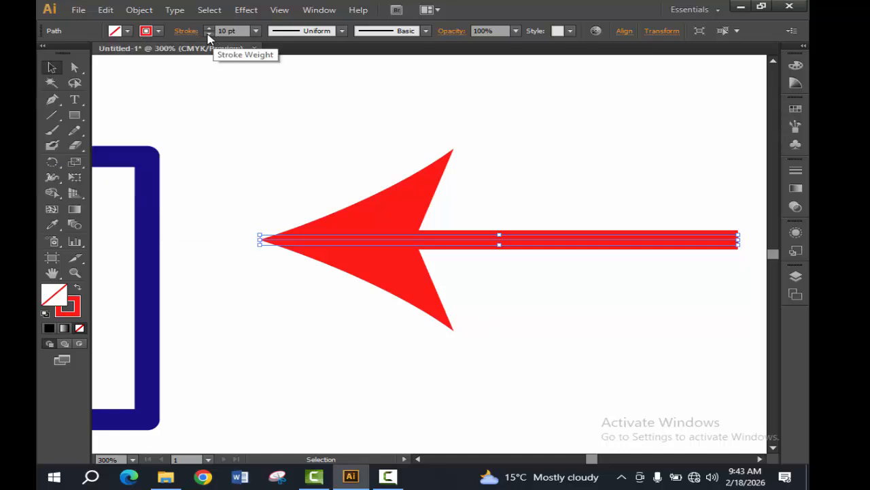
{"action": "left_click", "coordinate": [209, 34]}
{"action": "left_click", "coordinate": [208, 34]}
{"action": "left_click", "coordinate": [209, 34]}
{"action": "left_click", "coordinate": [209, 34]}
{"action": "left_click", "coordinate": [209, 34]}
{"action": "left_click", "coordinate": [209, 34]}
{"action": "left_click", "coordinate": [422, 270]}
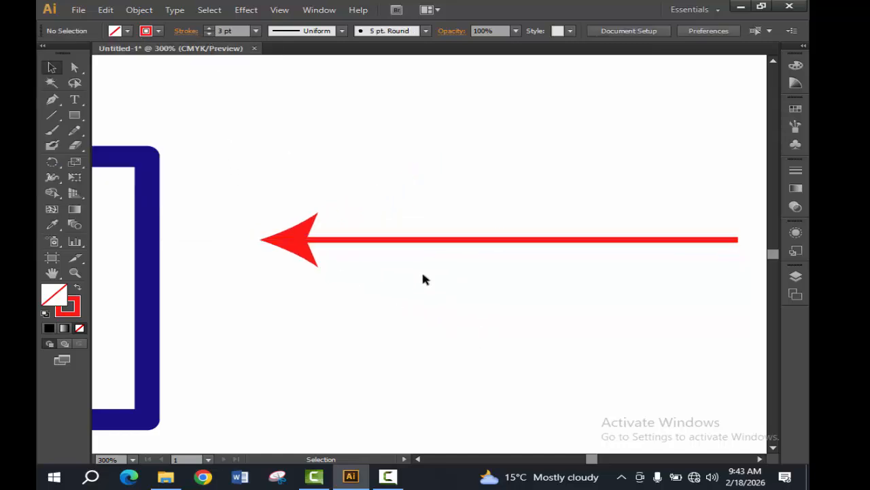
- Apply the Arrow 7 arrowhead to the end point of the red line
{"action": "left_click", "coordinate": [406, 244]}
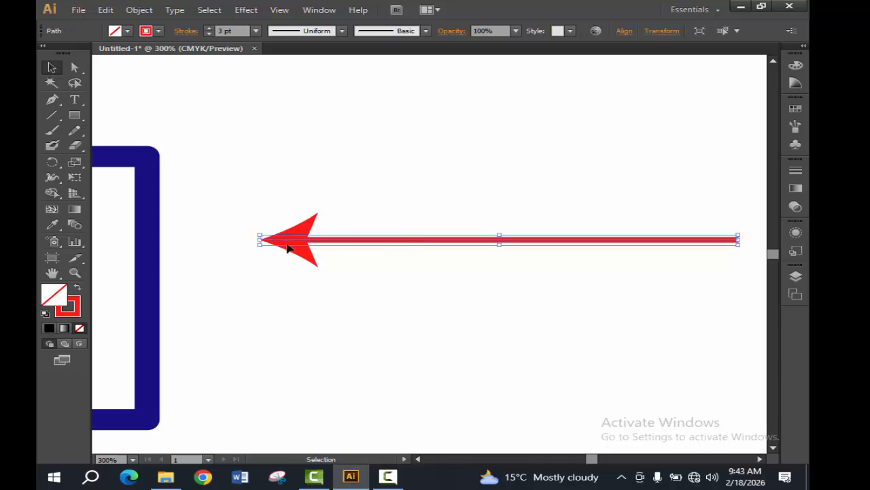
{"action": "left_click", "coordinate": [185, 32]}
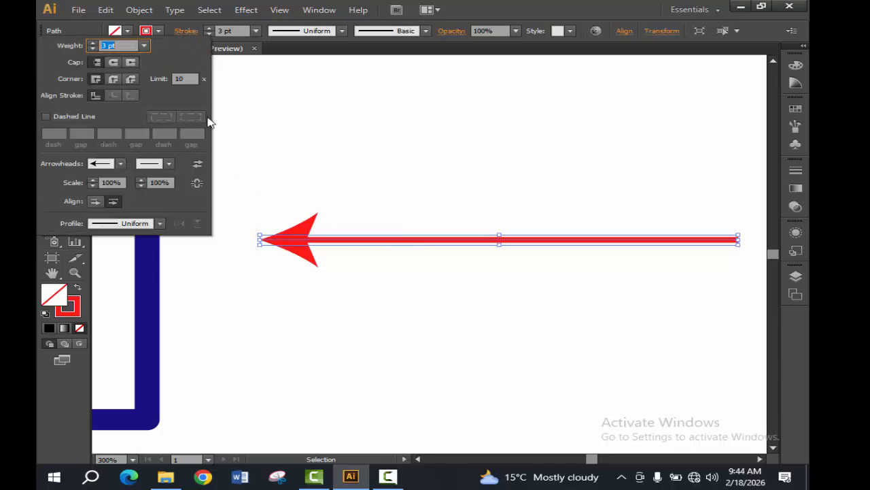
{"action": "left_click", "coordinate": [169, 164]}
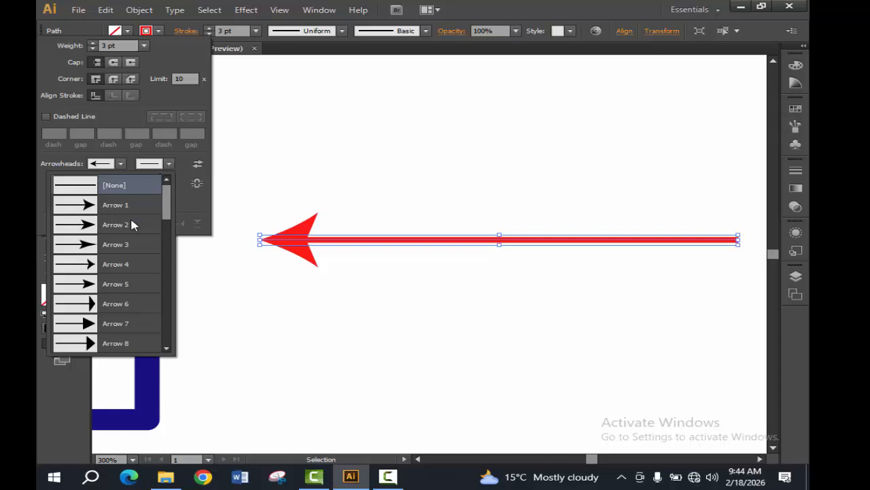
{"action": "left_click", "coordinate": [143, 331]}
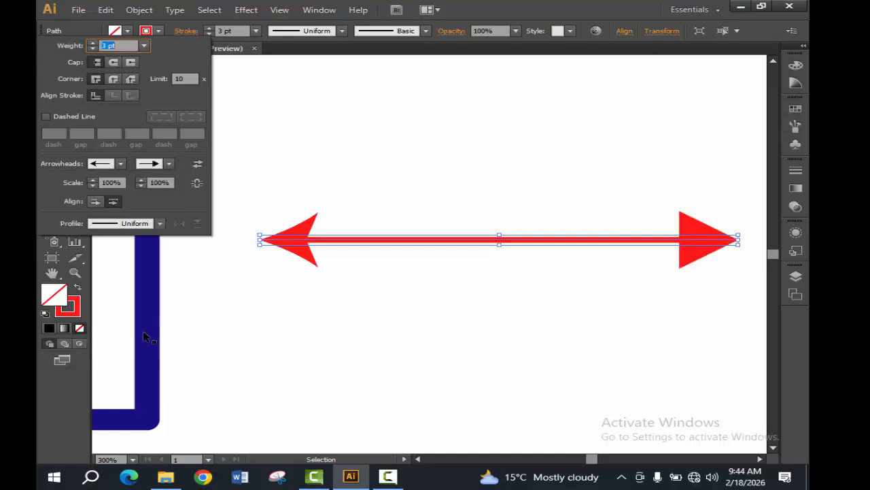
- Try the Arrow 17 arrowhead at the red line's end point and replace it with Arrow 19
{"action": "left_click", "coordinate": [169, 164]}
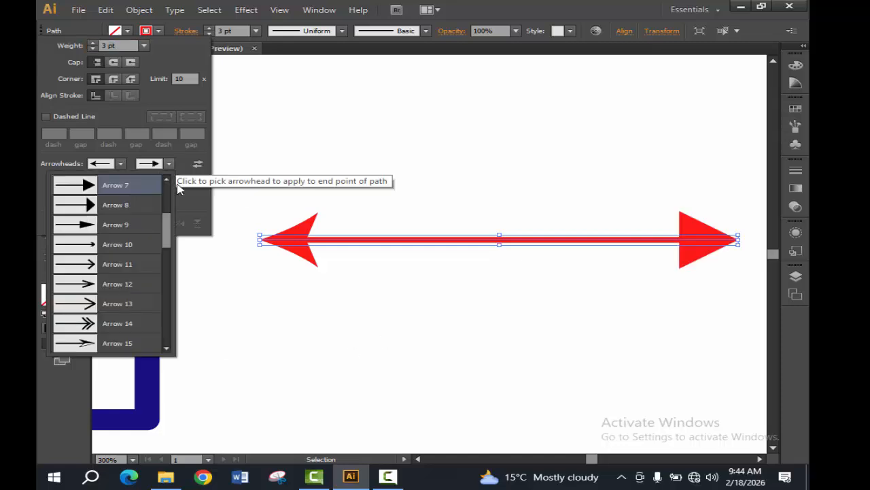
{"action": "left_click_drag", "start_coordinate": [168, 227], "coordinate": [168, 250]}
{"action": "scroll", "coordinate": [168, 250], "scroll_direction": "down", "scroll_amount": 3}
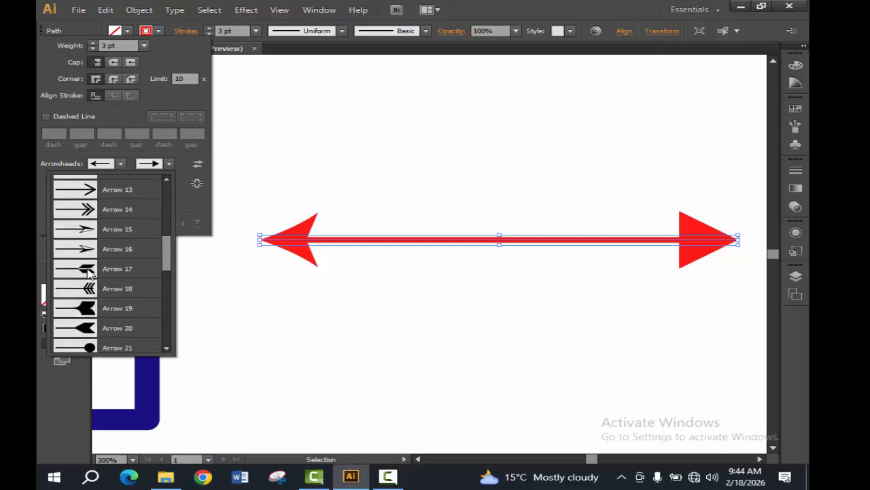
{"action": "left_click", "coordinate": [115, 268]}
{"action": "left_click", "coordinate": [165, 165]}
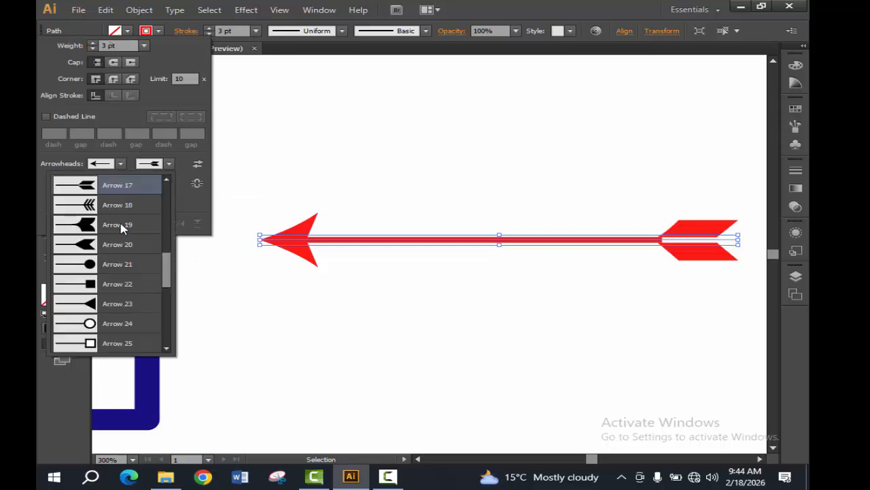
{"action": "left_click", "coordinate": [82, 234]}
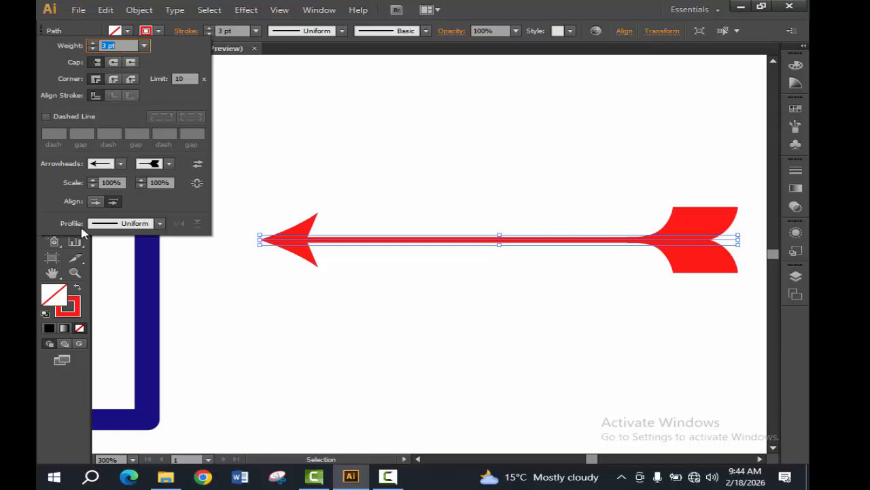
{"action": "left_click", "coordinate": [401, 291]}
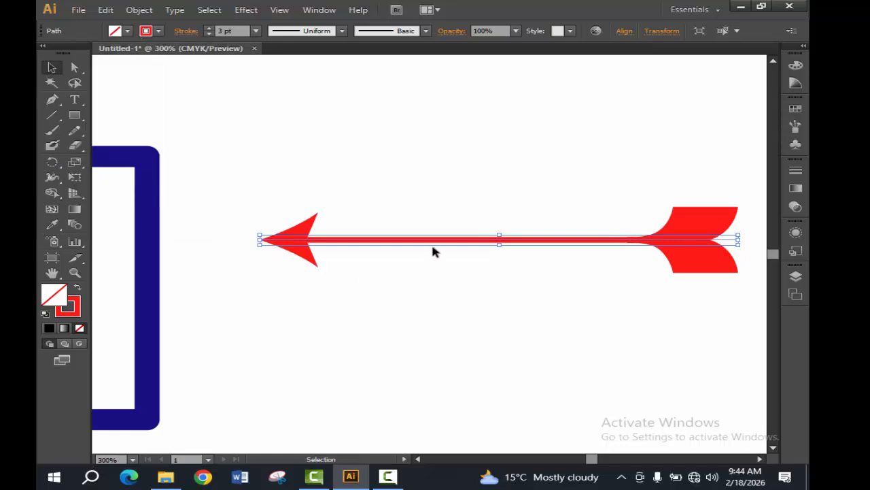
- Delete the red arrow line beside the blue rectangle
{"action": "left_click", "coordinate": [444, 262]}
{"action": "left_click", "coordinate": [447, 242]}
{"action": "key", "text": "Delete"}
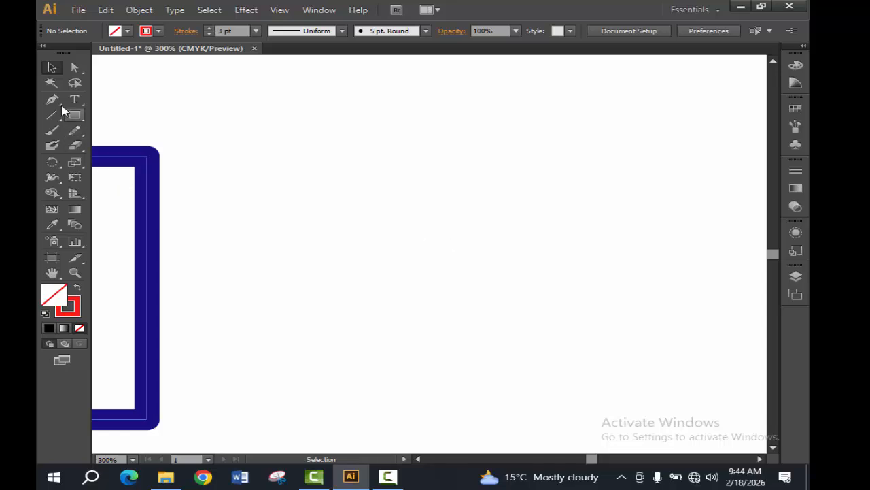
- Draw a single upward-arching red curve beside the blue rectangle with the Pen tool and finish the path
{"action": "left_click_drag", "start_coordinate": [53, 98], "coordinate": [82, 100]}
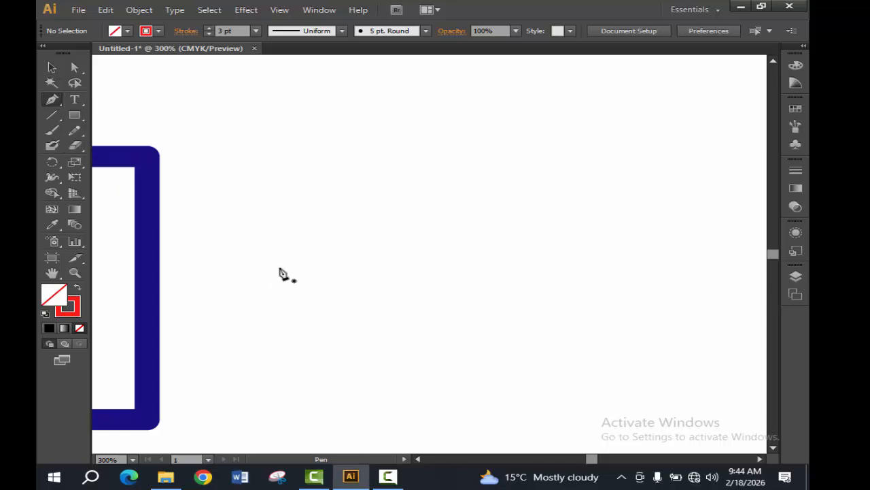
{"action": "left_click", "coordinate": [279, 267]}
{"action": "left_click_drag", "start_coordinate": [471, 185], "coordinate": [627, 197]}
{"action": "left_click", "coordinate": [52, 67]}
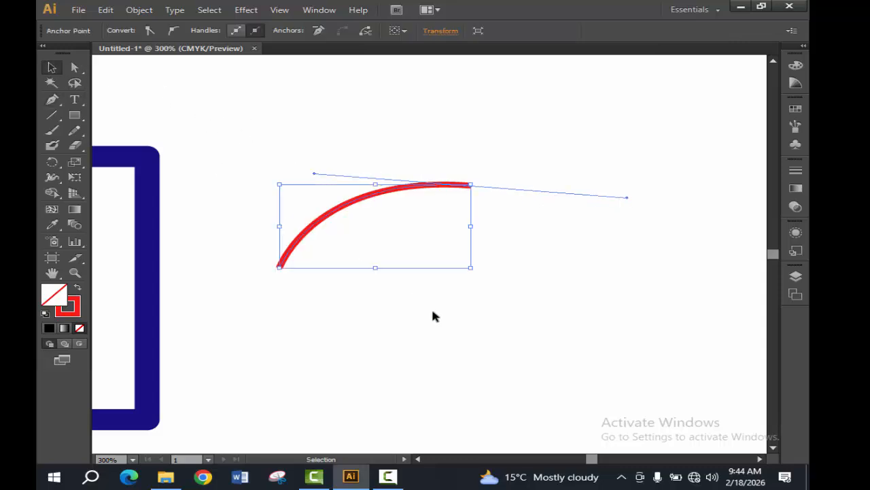
{"action": "left_click", "coordinate": [404, 248]}
- Apply the Arrow 1 arrowhead to the start of the red curve and a striped feather arrowhead to its end
{"action": "left_click", "coordinate": [366, 200]}
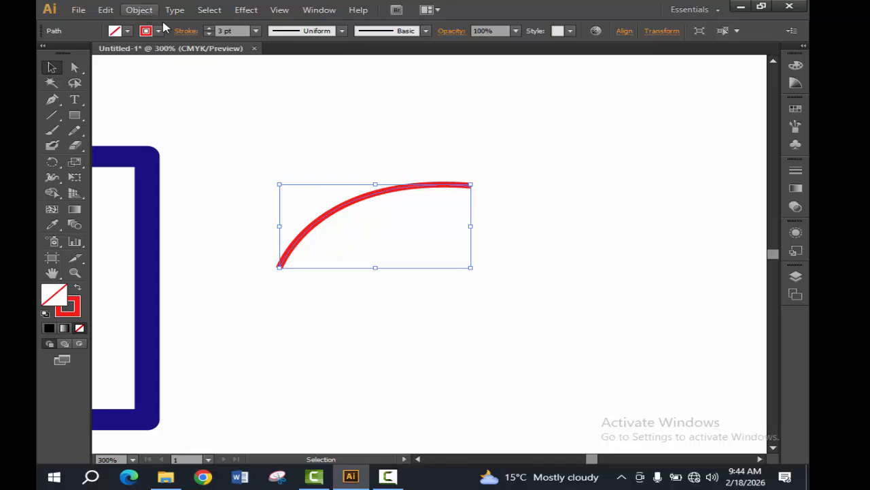
{"action": "left_click", "coordinate": [185, 31]}
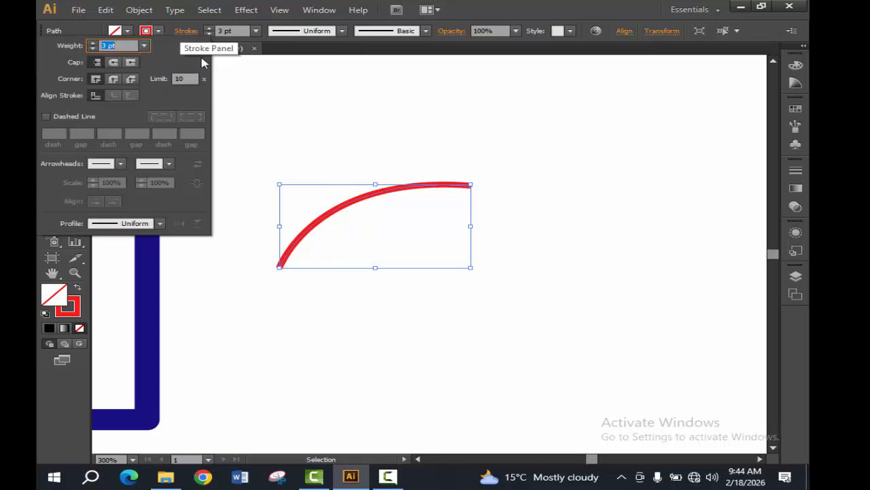
{"action": "left_click", "coordinate": [121, 164]}
{"action": "left_click", "coordinate": [81, 209]}
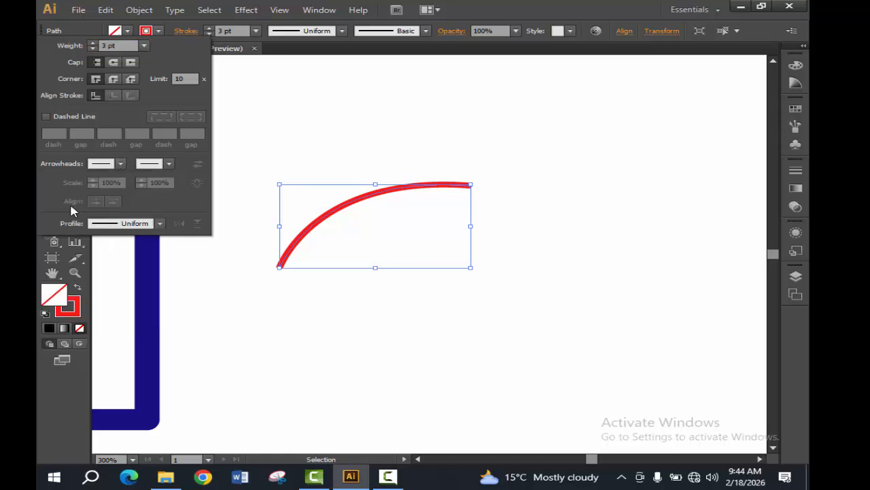
{"action": "left_click", "coordinate": [170, 163]}
{"action": "scroll", "coordinate": [124, 284], "scroll_direction": "down", "scroll_amount": 4}
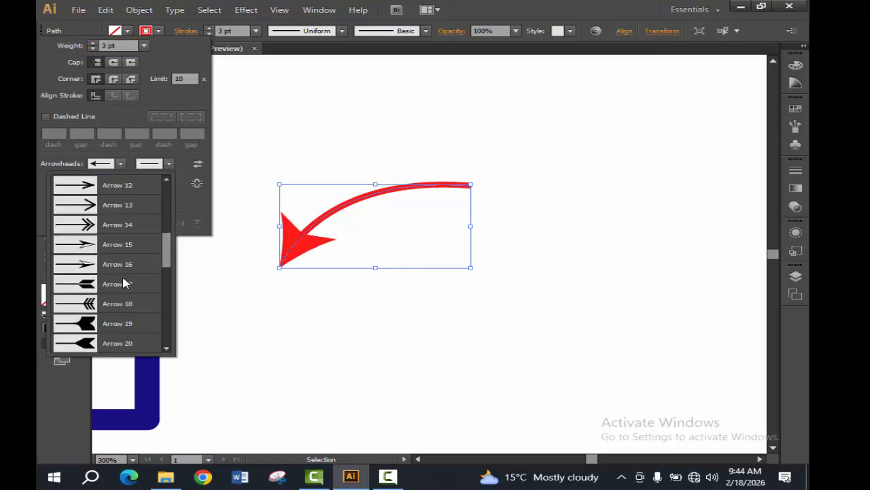
{"action": "scroll", "coordinate": [125, 283], "scroll_direction": "down", "scroll_amount": 5}
{"action": "left_click", "coordinate": [89, 273]}
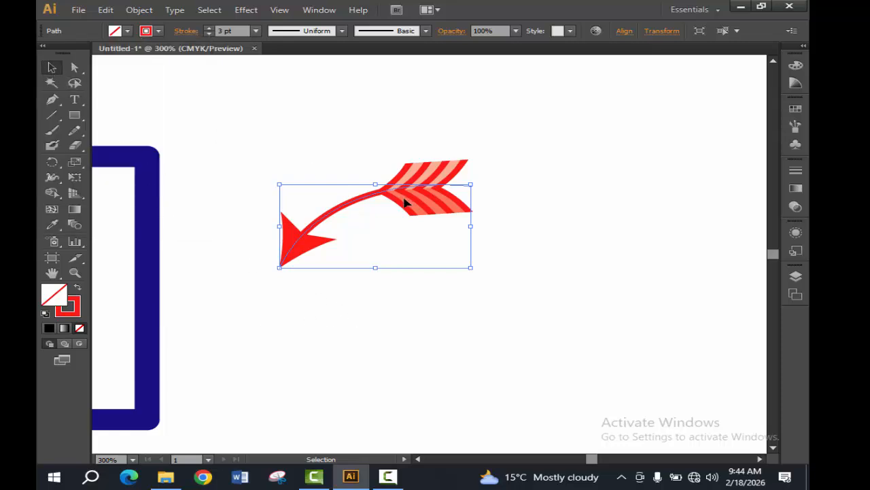
- Delete the curved arrow and draw a wavy two-segment red path with the Pen tool, removing the middle anchor's outgoing handle
{"action": "key", "text": "Delete"}
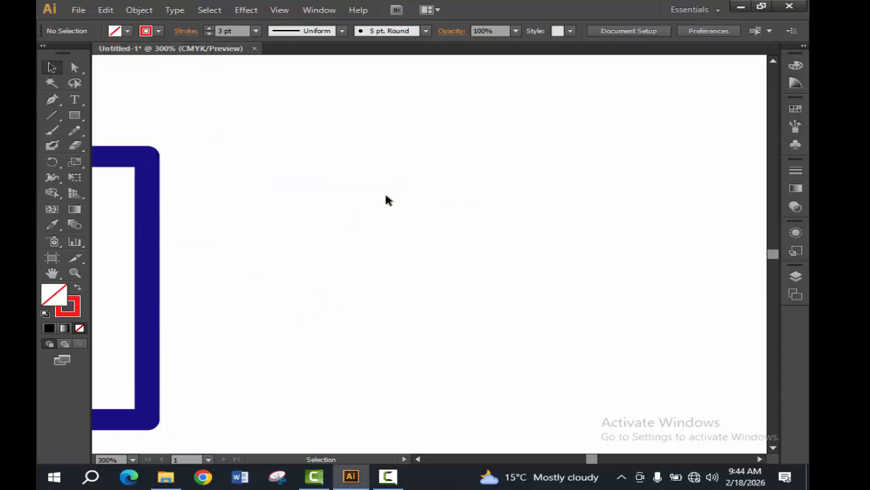
{"action": "left_click_drag", "start_coordinate": [52, 99], "coordinate": [96, 97]}
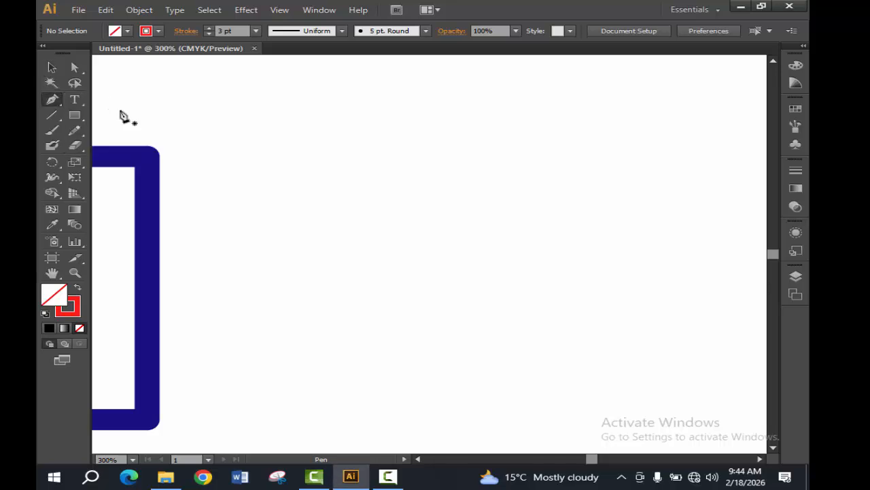
{"action": "left_click", "coordinate": [226, 256]}
{"action": "mouse_move", "coordinate": [398, 210]}
{"action": "left_mouse_down"}
{"action": "mouse_move", "coordinate": [491, 212]}
{"action": "mouse_move", "coordinate": [501, 233]}
{"action": "left_mouse_up"}
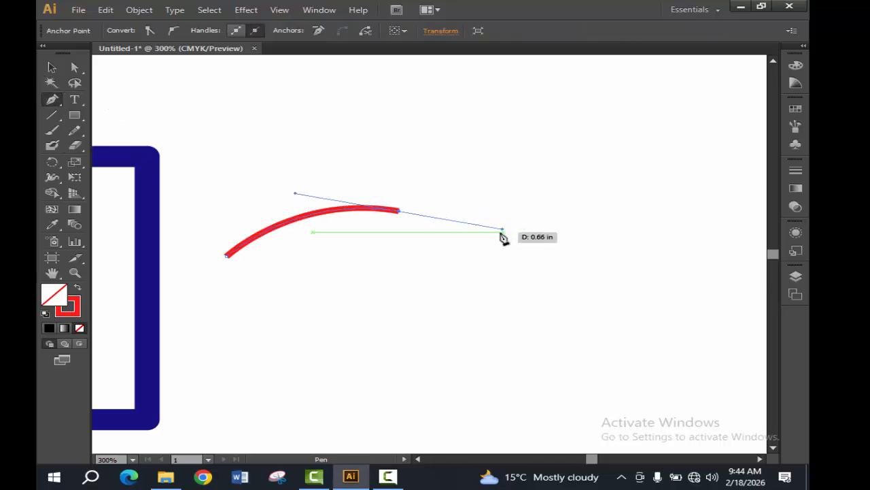
{"action": "left_click", "coordinate": [399, 210]}
{"action": "left_click_drag", "start_coordinate": [611, 174], "coordinate": [645, 124]}
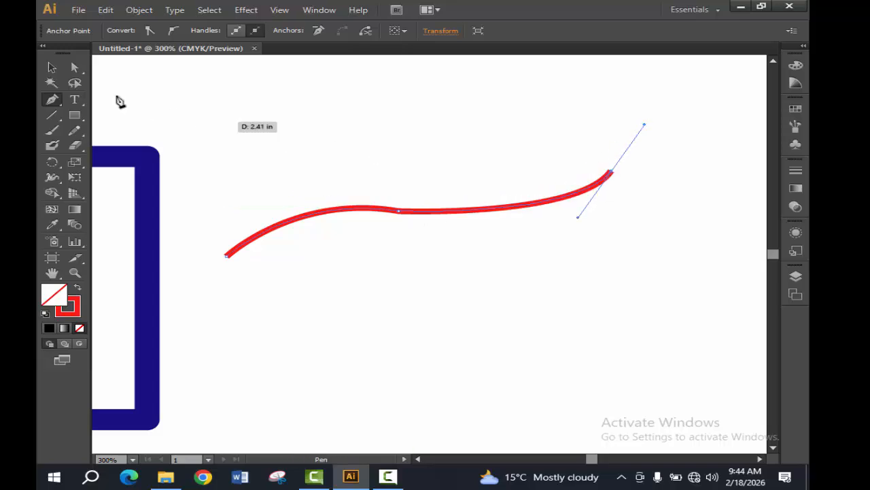
{"action": "left_click", "coordinate": [53, 68]}
{"action": "left_click", "coordinate": [385, 301]}
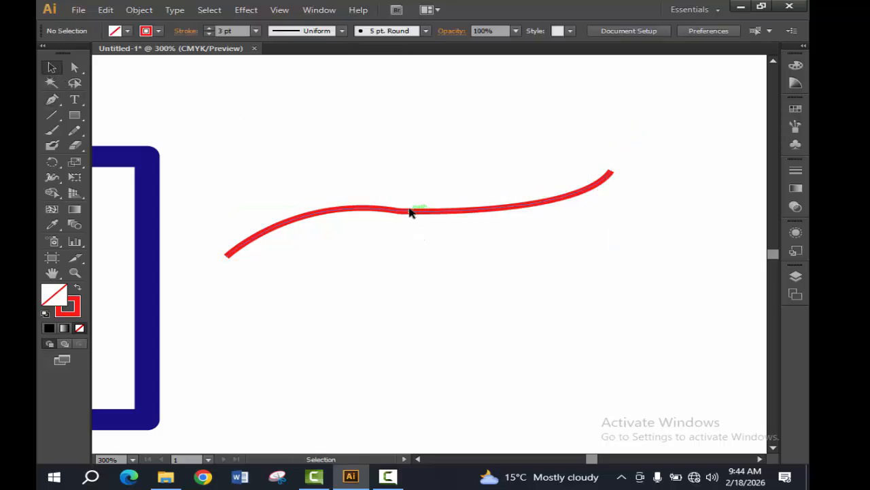
- Apply the Arrow 2 arrowhead to the start of the wavy path and an open triangle arrowhead to its end
{"action": "left_click", "coordinate": [409, 215]}
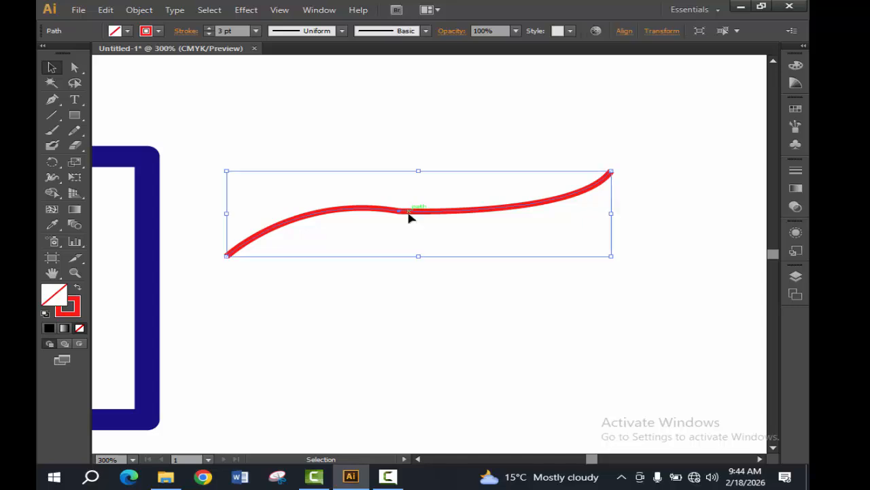
{"action": "left_click", "coordinate": [187, 34]}
{"action": "left_click", "coordinate": [122, 164]}
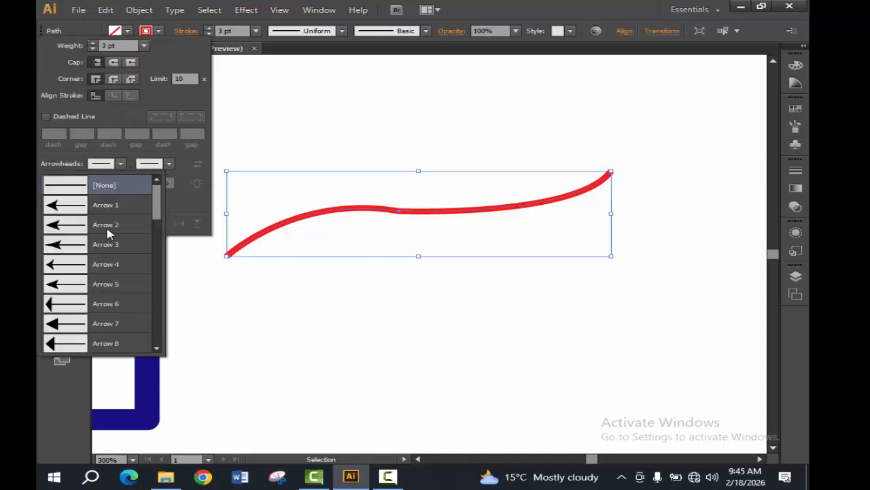
{"action": "left_click", "coordinate": [77, 227]}
{"action": "left_click", "coordinate": [169, 163]}
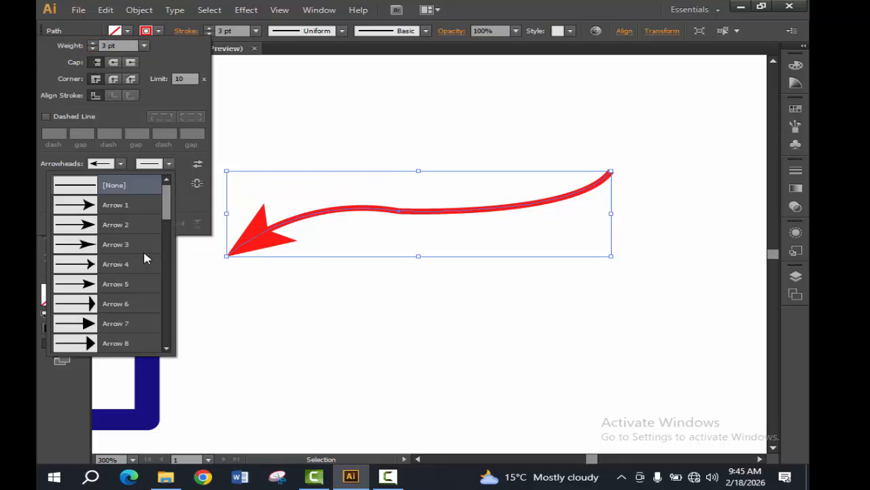
{"action": "scroll", "coordinate": [139, 265], "scroll_direction": "down", "scroll_amount": 7}
{"action": "left_click", "coordinate": [92, 289]}
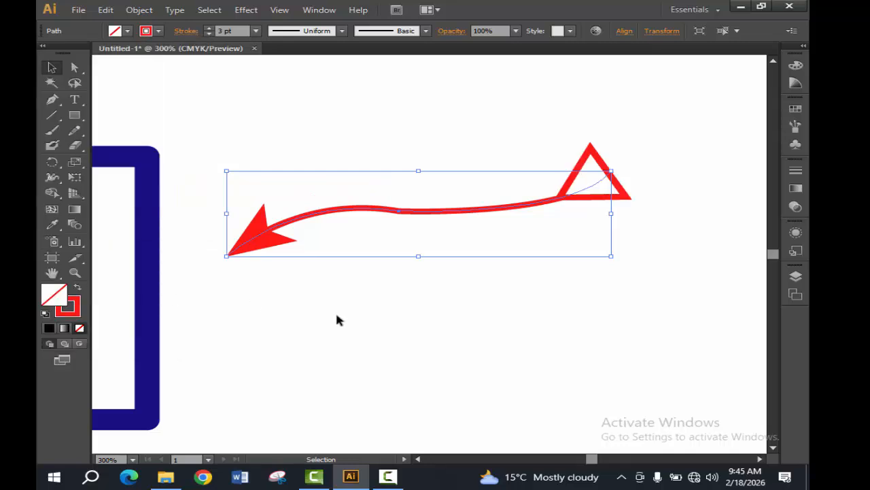